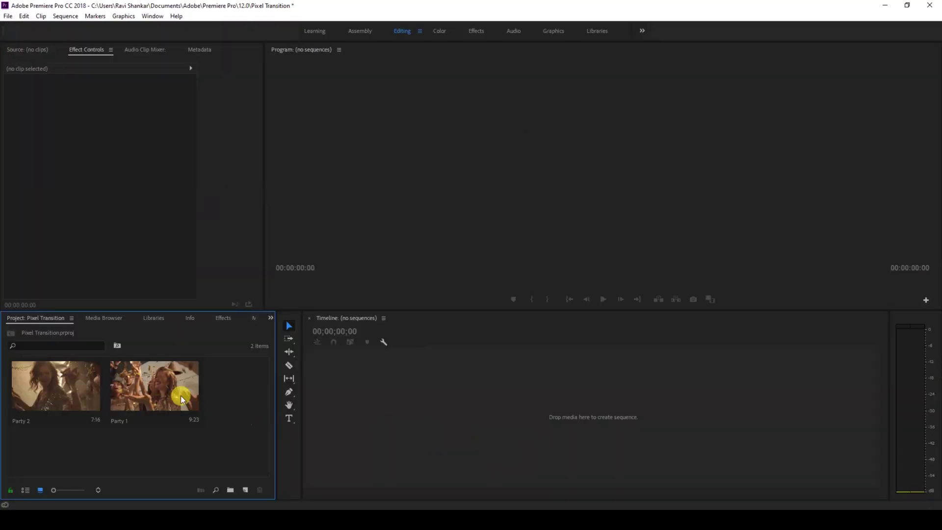
Create a Party 1 sequence from the Party 1 clip and place Party 2 right after it on V1.
left_click(162, 390)
left_click_drag(304, 388, 312, 378)
left_click(61, 382)
left_click_drag(61, 381, 628, 407)
Play the sequence from just before the cut and park the playhead at the end of Party 1.
left_click(571, 334)
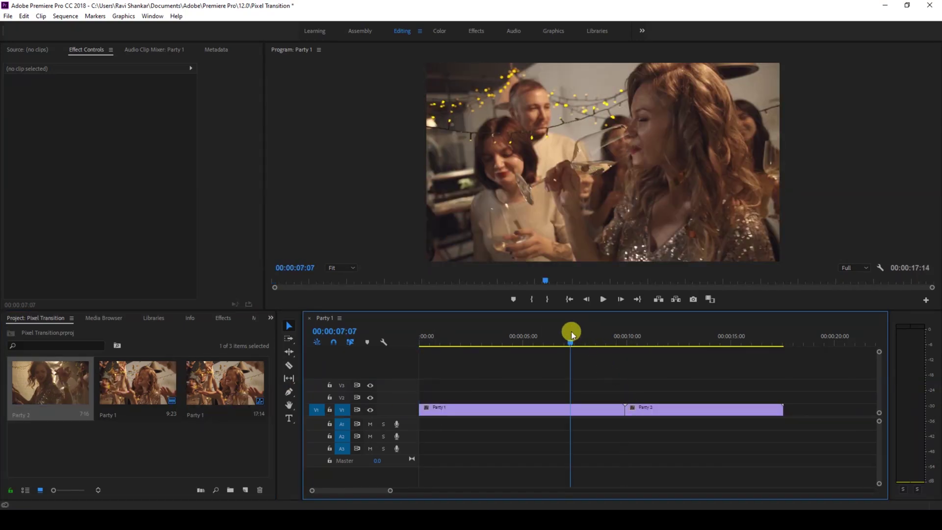
key("space")
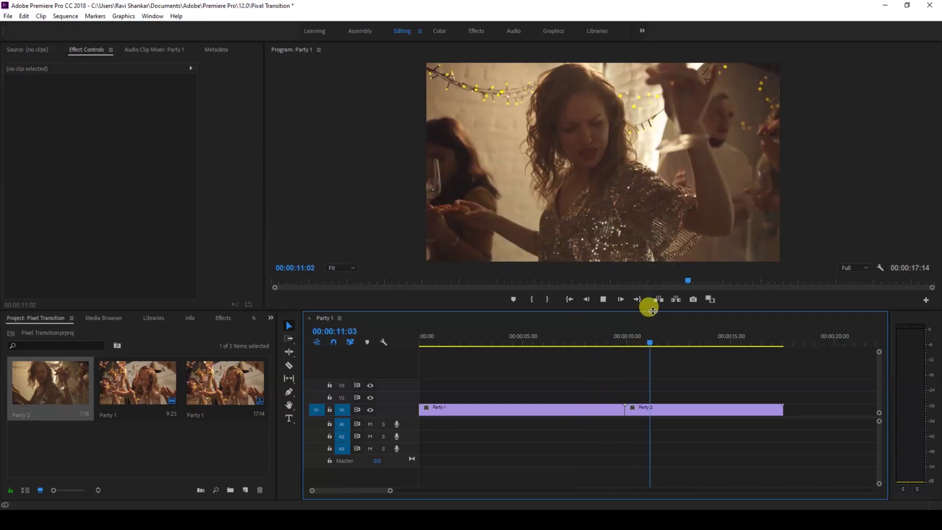
left_click(603, 338)
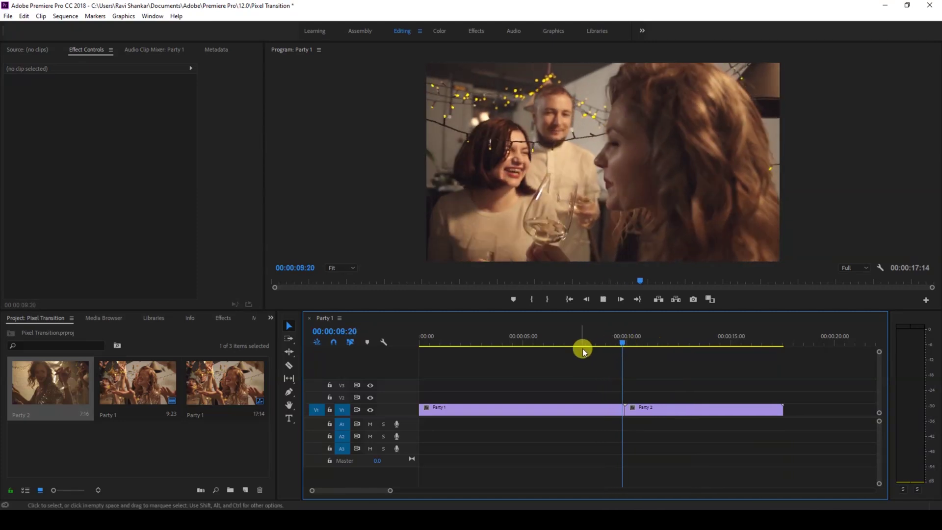
left_click(627, 339)
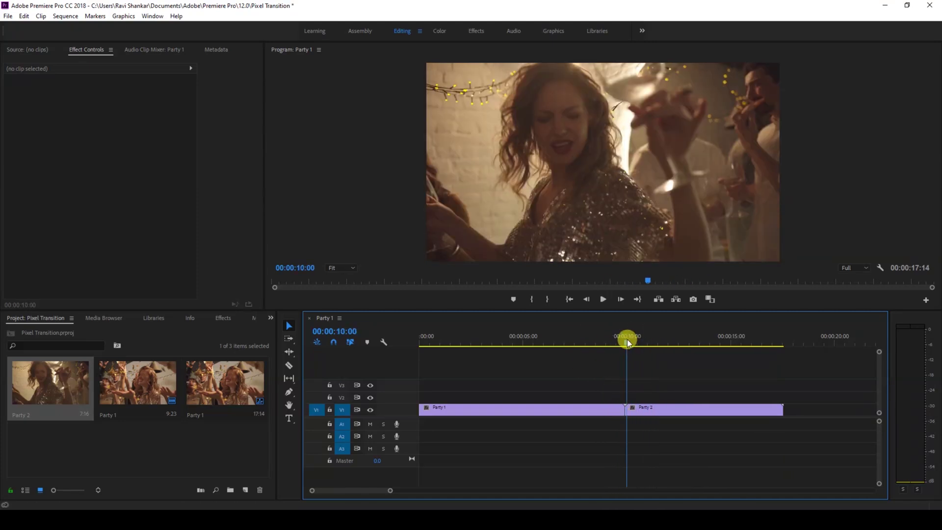
left_click_drag(627, 342, 625, 342)
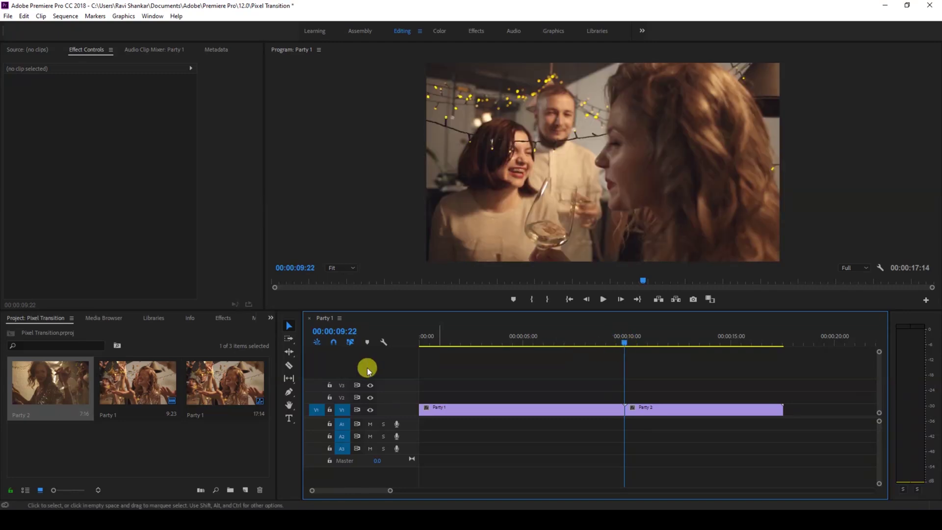
right_click(167, 452)
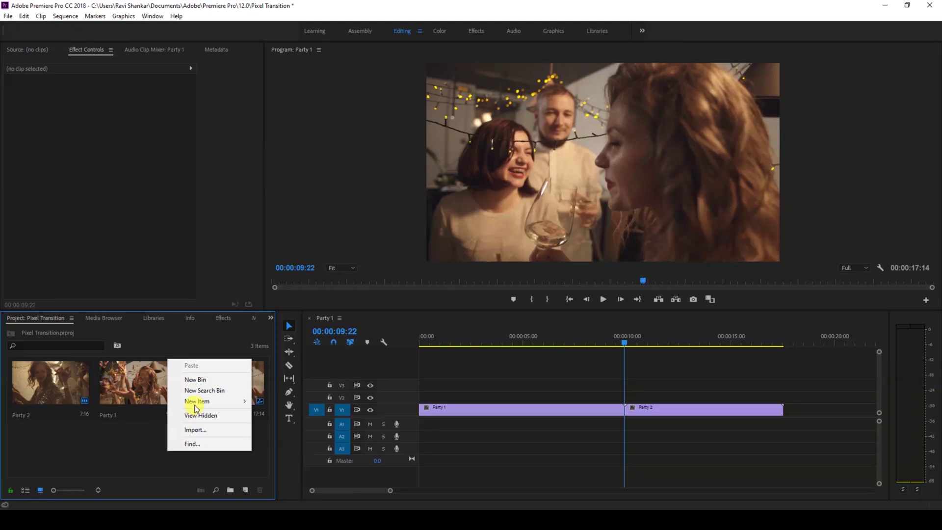
Create a new adjustment layer and place it on V2 above the clips near the cut.
mouse_move(196, 409)
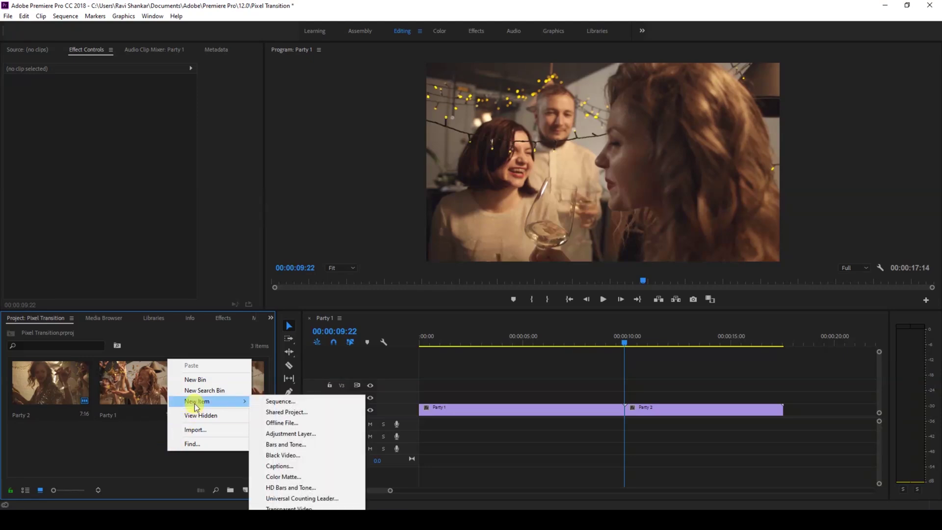
left_click(310, 435)
left_click(480, 294)
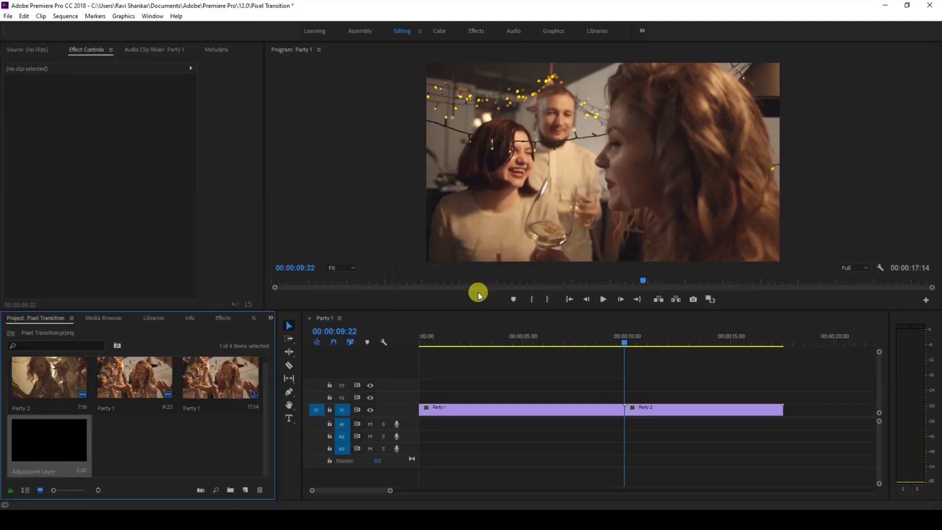
left_click_drag(42, 456, 585, 395)
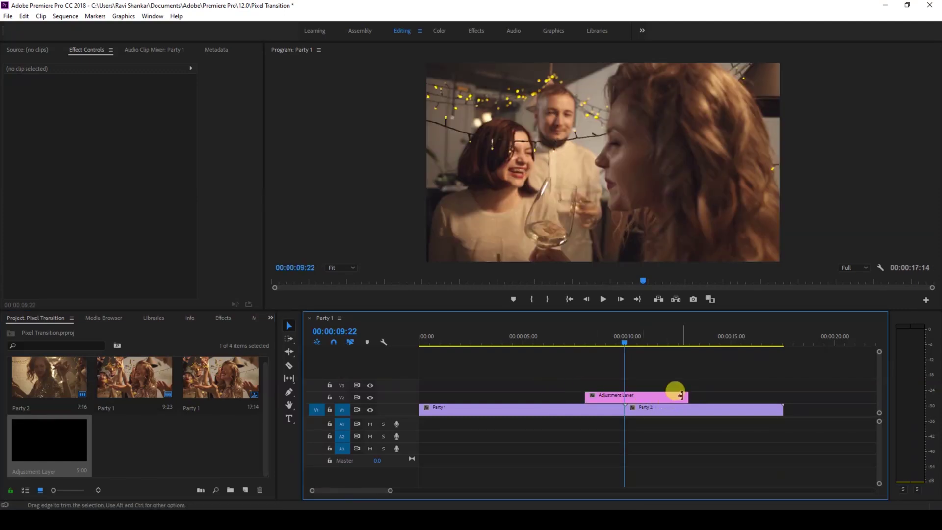
Trim the adjustment layer shorter so it straddles the Party 1–Party 2 cut.
left_click_drag(684, 395, 642, 395)
left_click(656, 393)
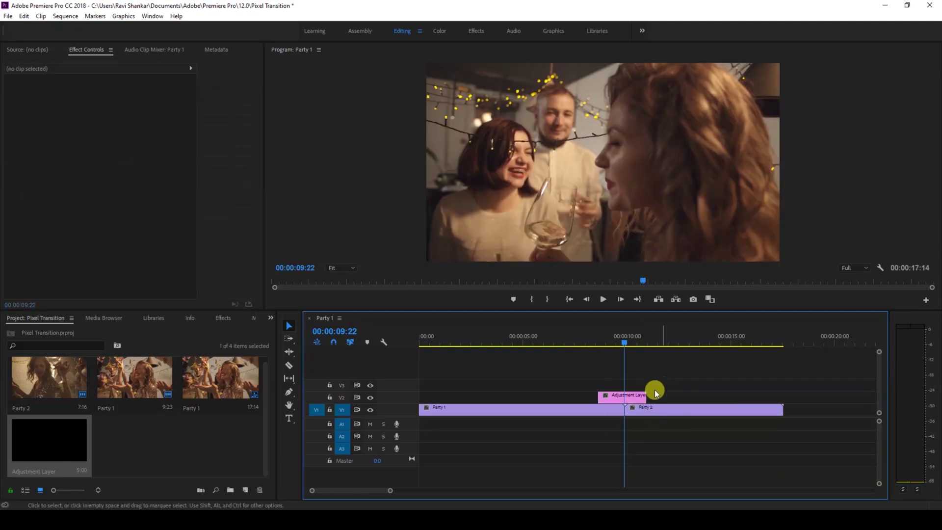
left_click(615, 397)
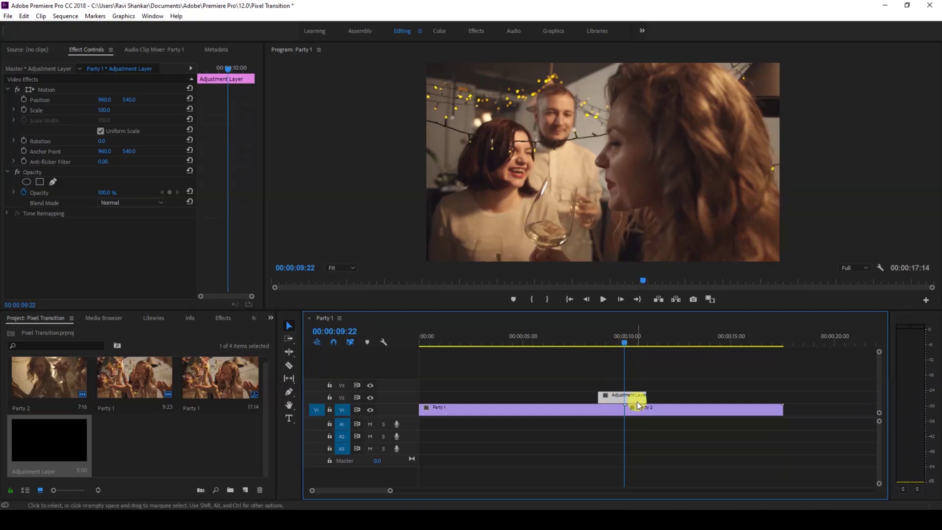
left_click_drag(624, 337, 626, 339)
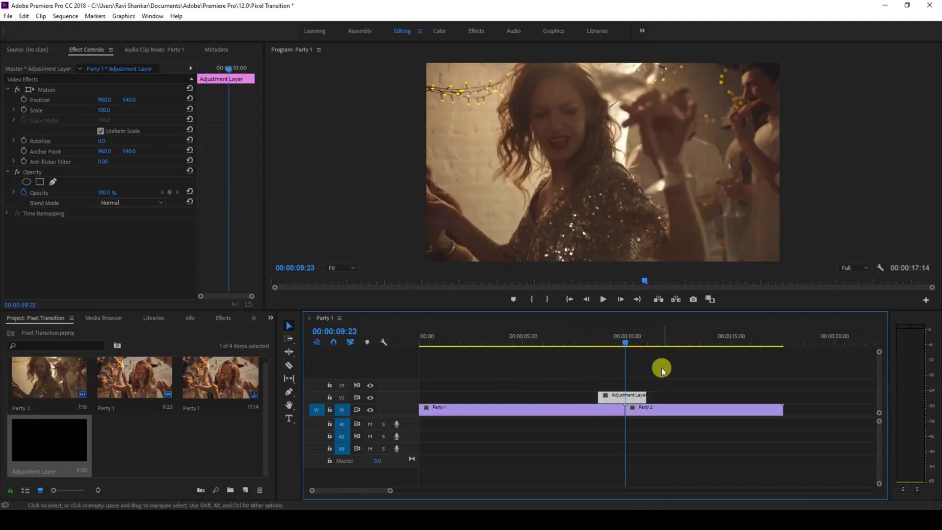
Apply the Mosaic effect, found by searching 'Mos', to the adjustment layer and enlarge the Program monitor.
left_click(221, 316)
left_click(33, 332)
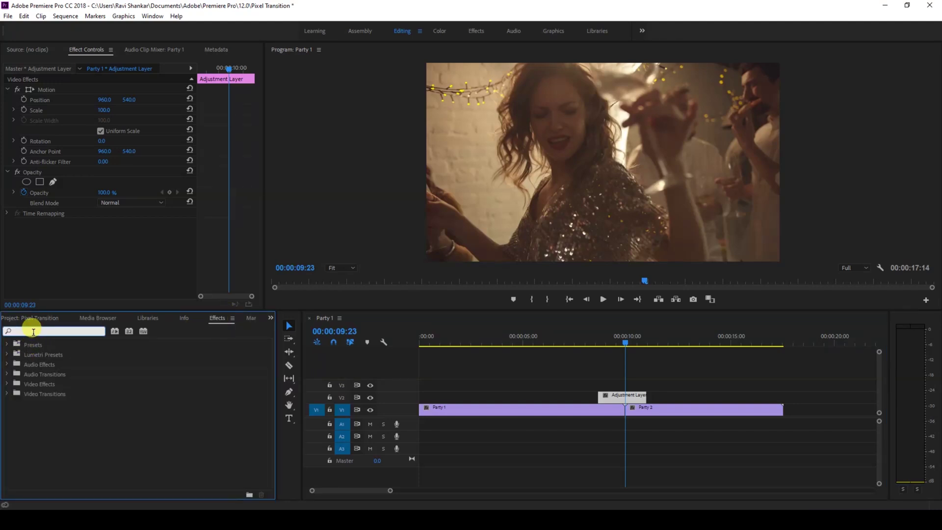
type("Mosa")
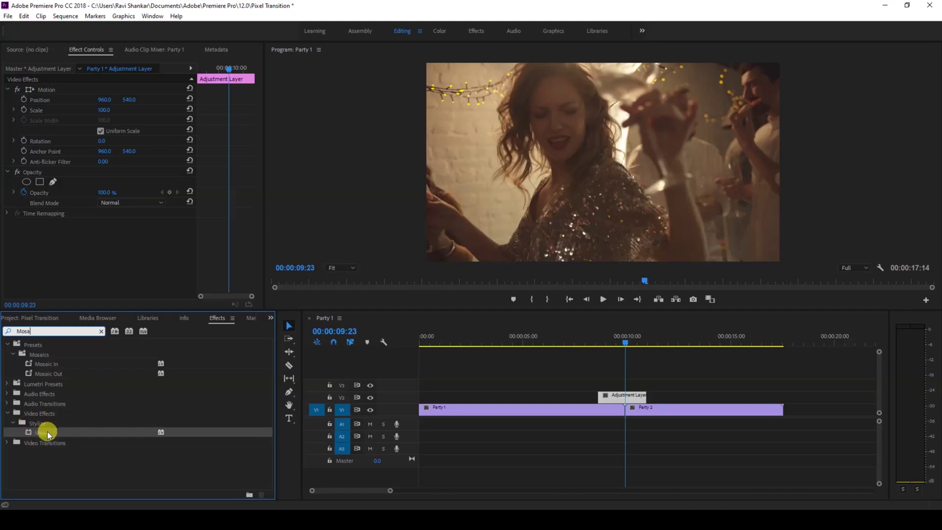
left_click_drag(48, 431, 621, 396)
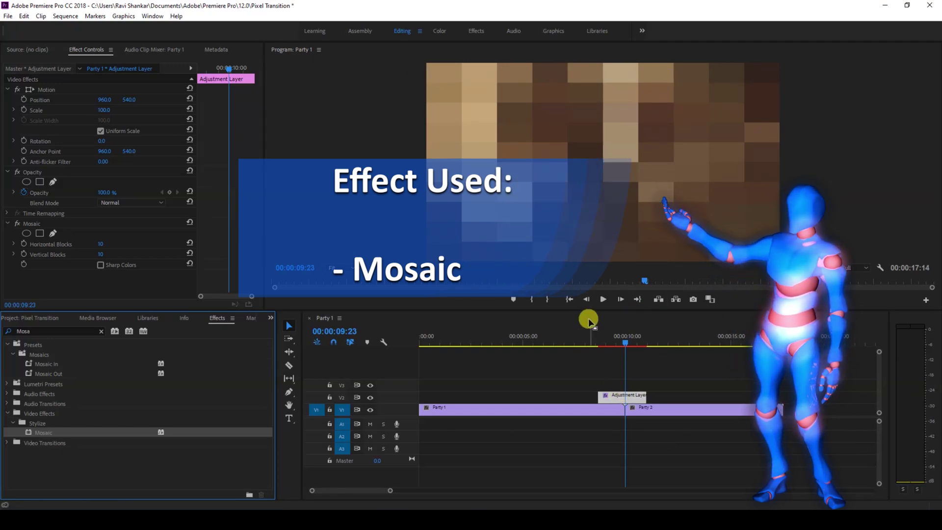
left_click_drag(589, 310, 574, 363)
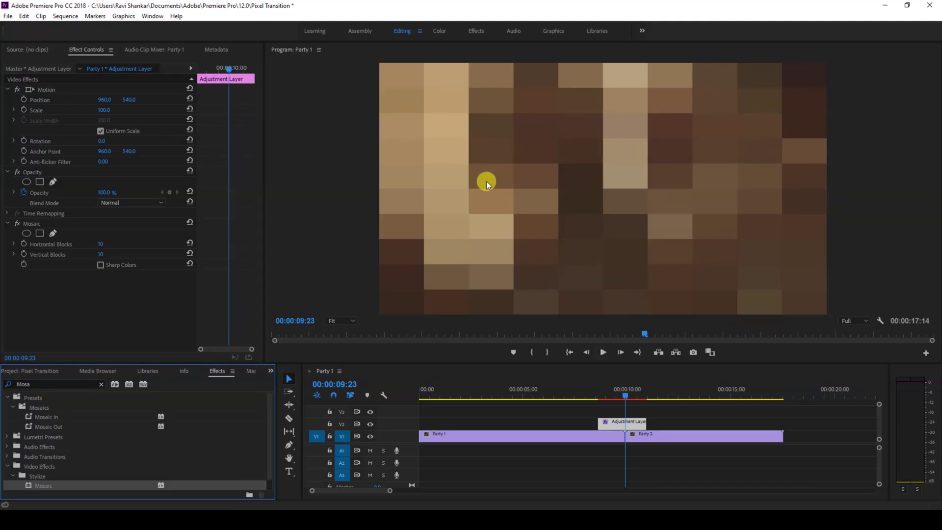
Enable keyframing for Mosaic Horizontal and Vertical Blocks and set a value of 30 mid-transition.
left_click(23, 245)
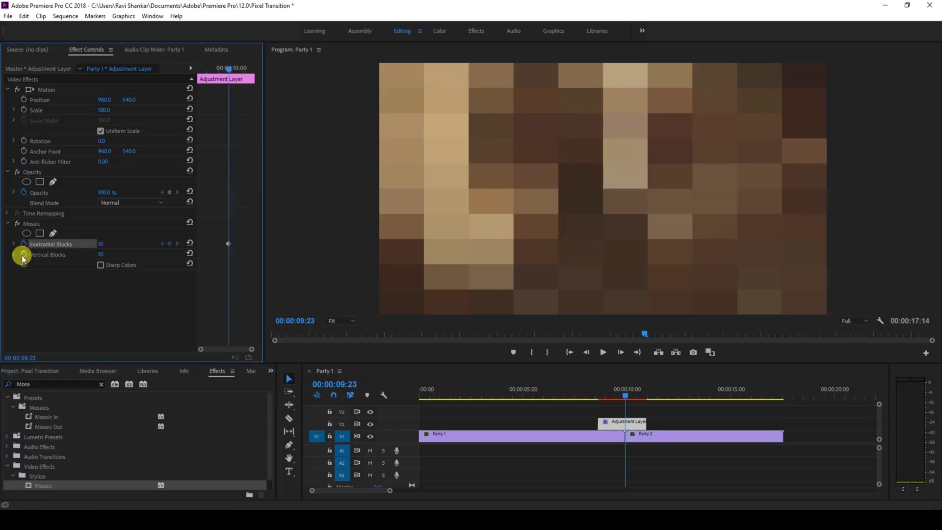
left_click(23, 254)
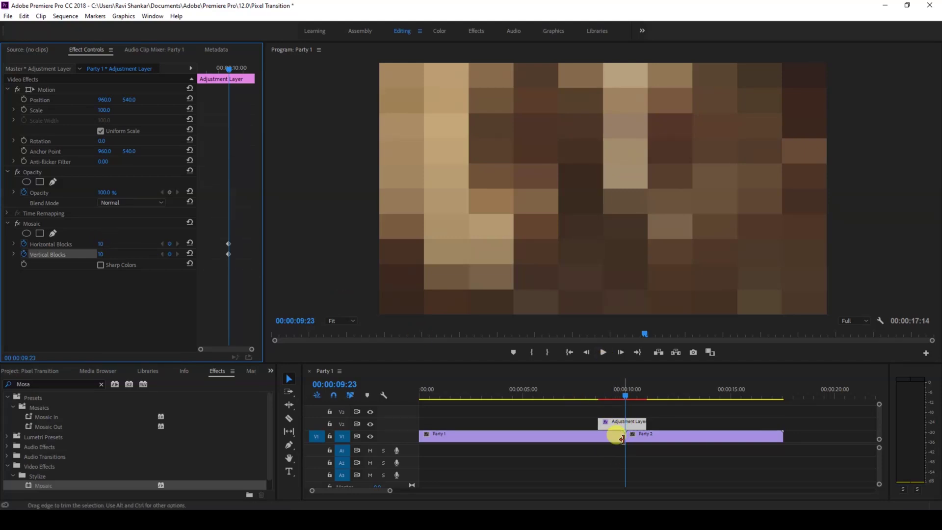
left_click(110, 243)
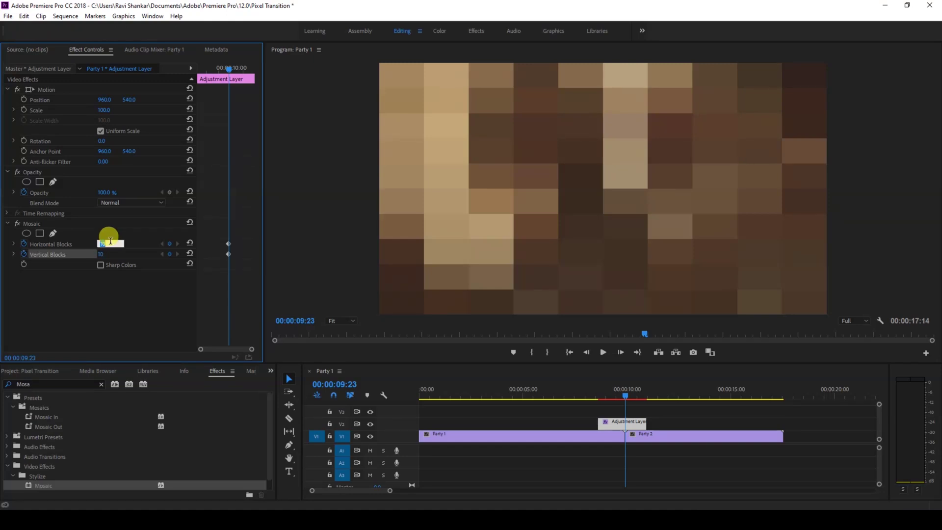
left_click_drag(106, 242, 111, 245)
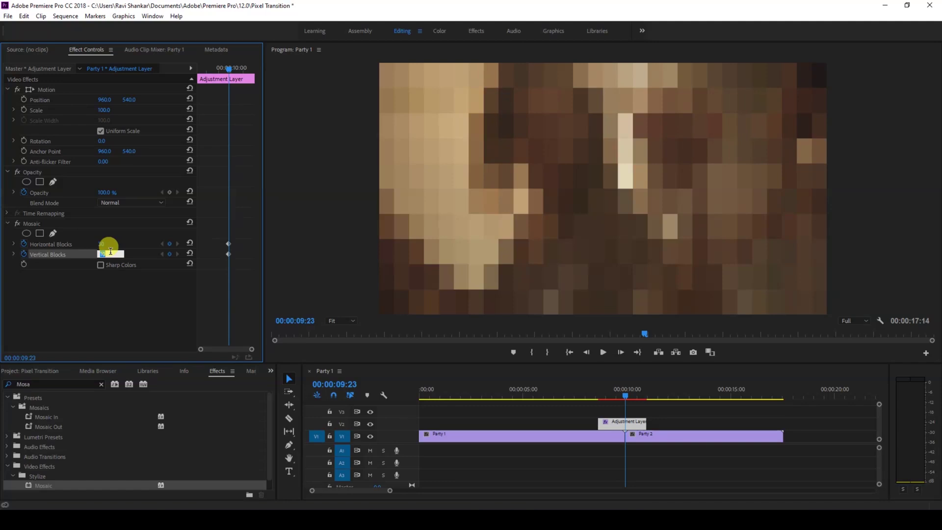
type("30")
key("Return")
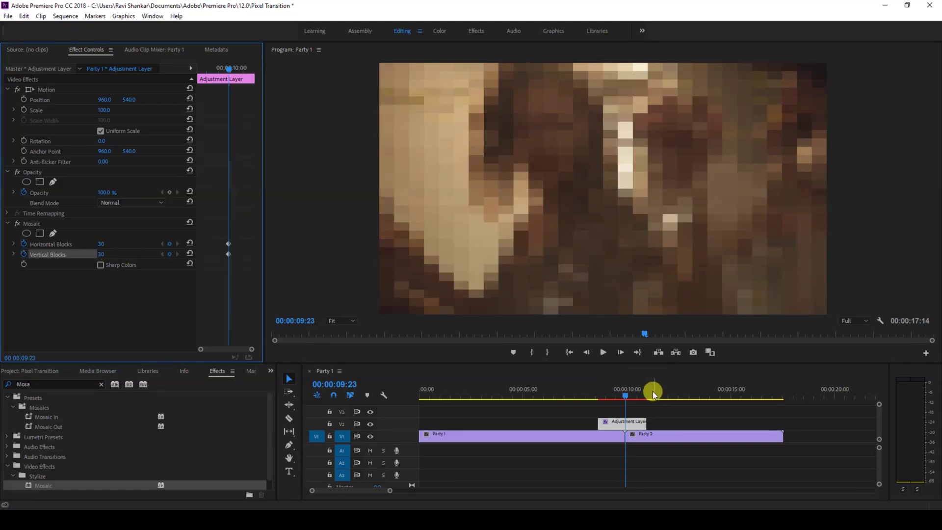
At 00:00:08:16, set Horizontal and Vertical Blocks to 300.
left_click_drag(625, 398, 598, 396)
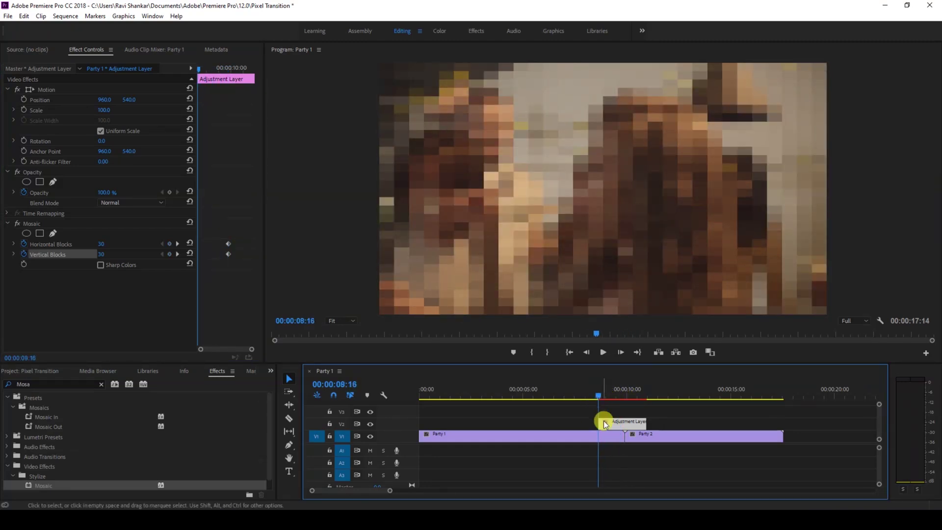
left_click(95, 253)
left_click(114, 244)
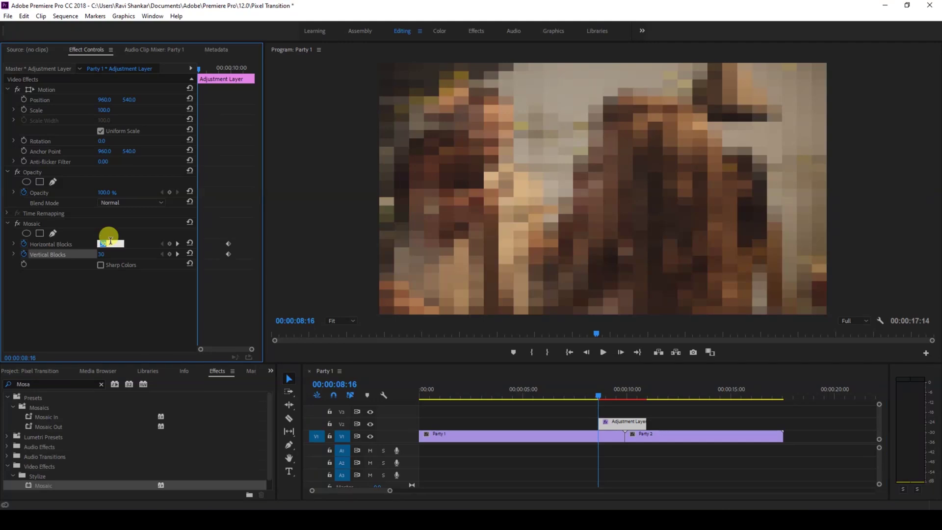
type("300")
key("Tab")
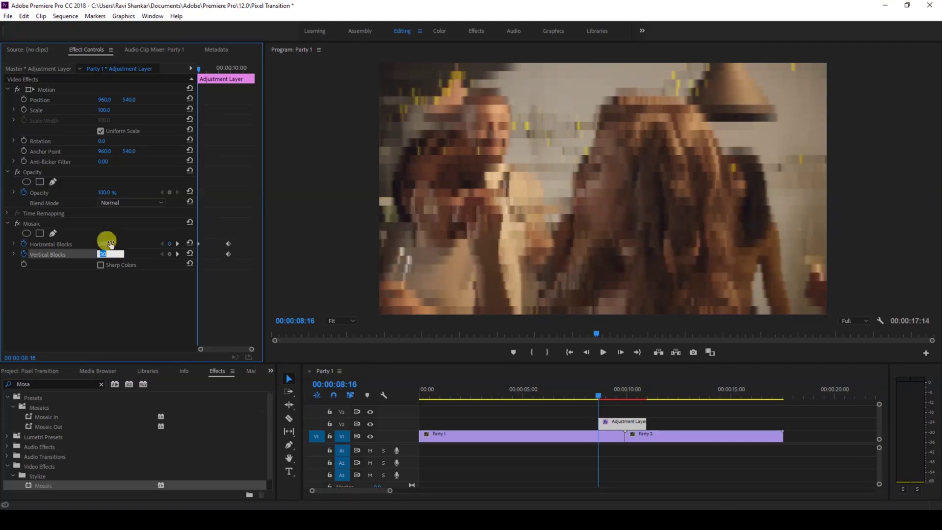
left_click(108, 242)
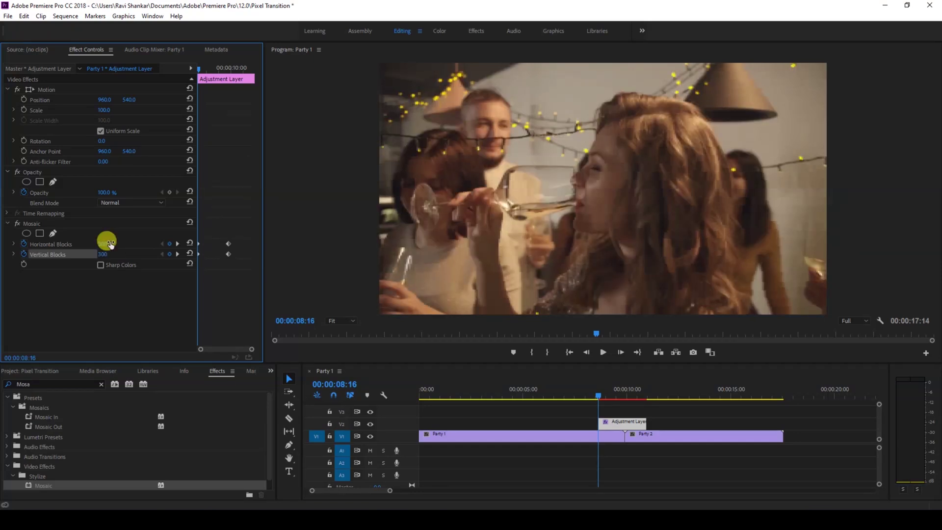
At 10:23 near the layer's end, keyframe Horizontal and Vertical Blocks at 300.
left_click(605, 395)
left_click_drag(608, 398, 648, 396)
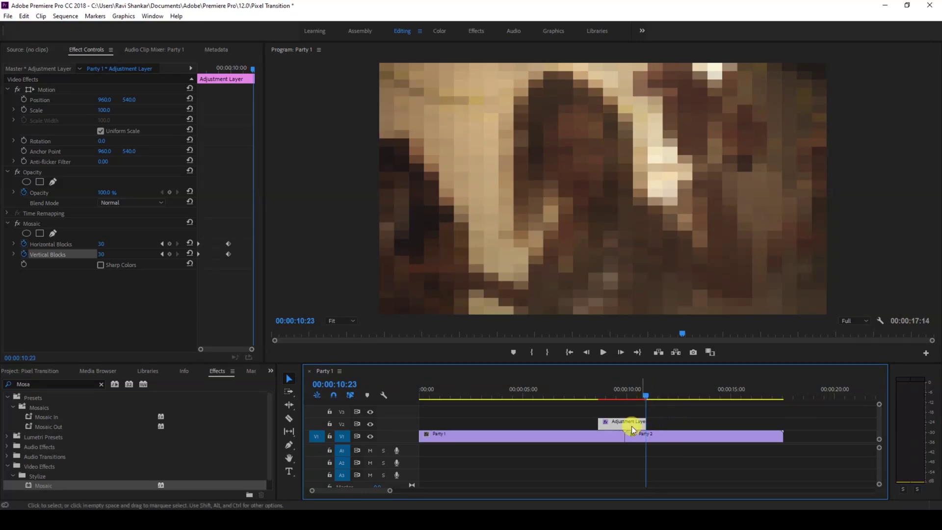
left_click(107, 243)
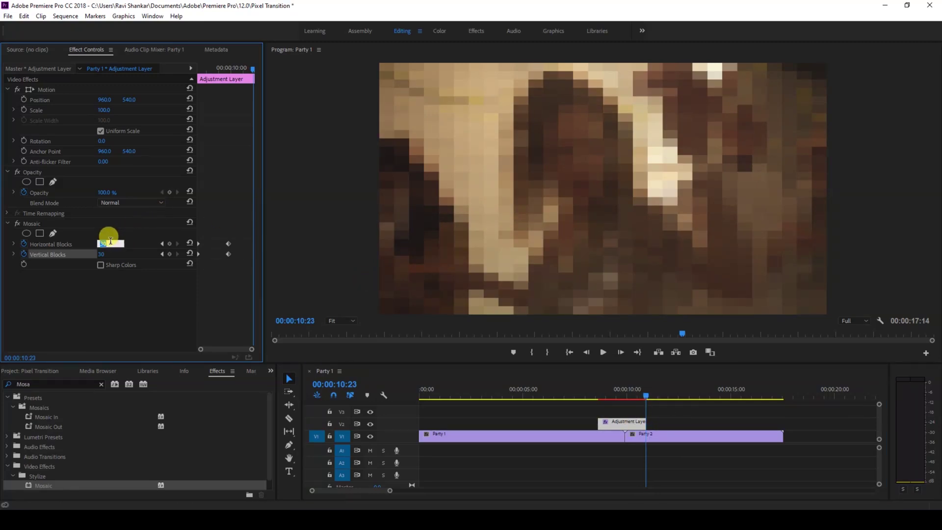
type("300")
key("Tab")
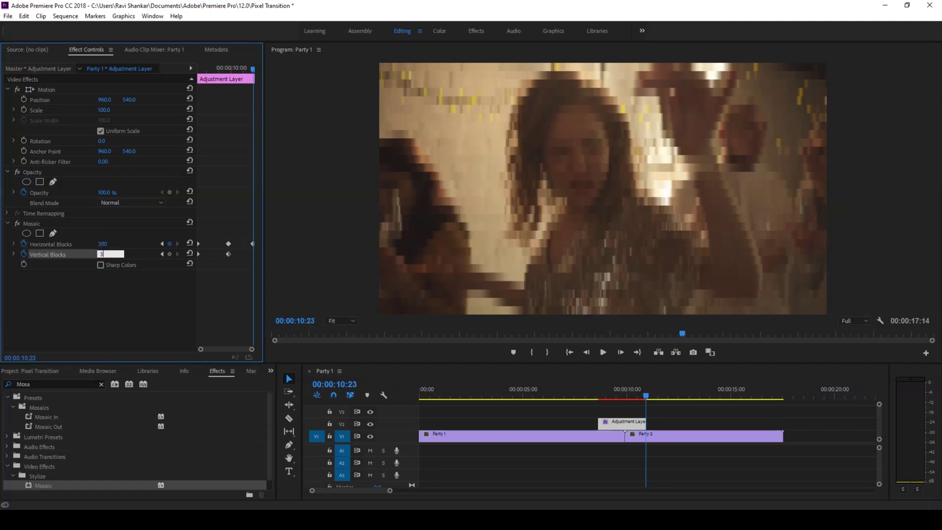
type("300")
left_click(111, 244)
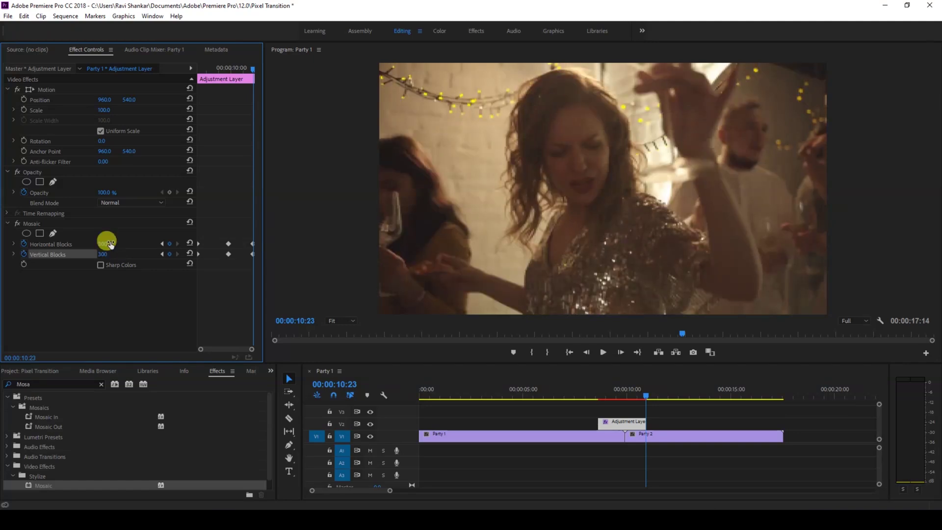
left_click(550, 392)
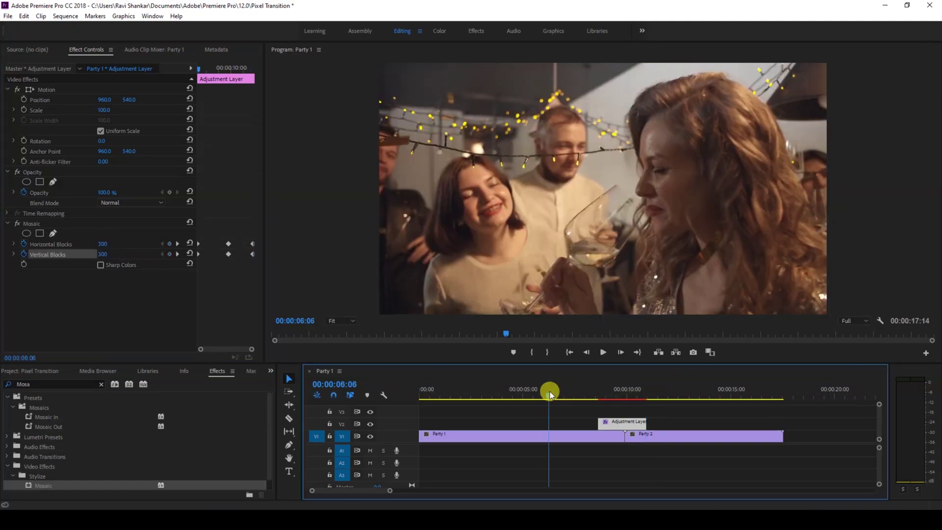
key("space")
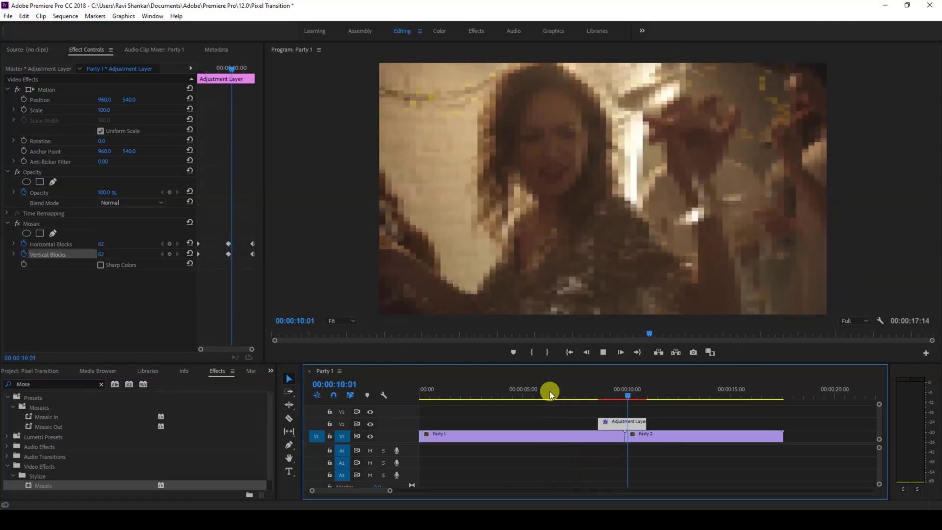
left_click(550, 391)
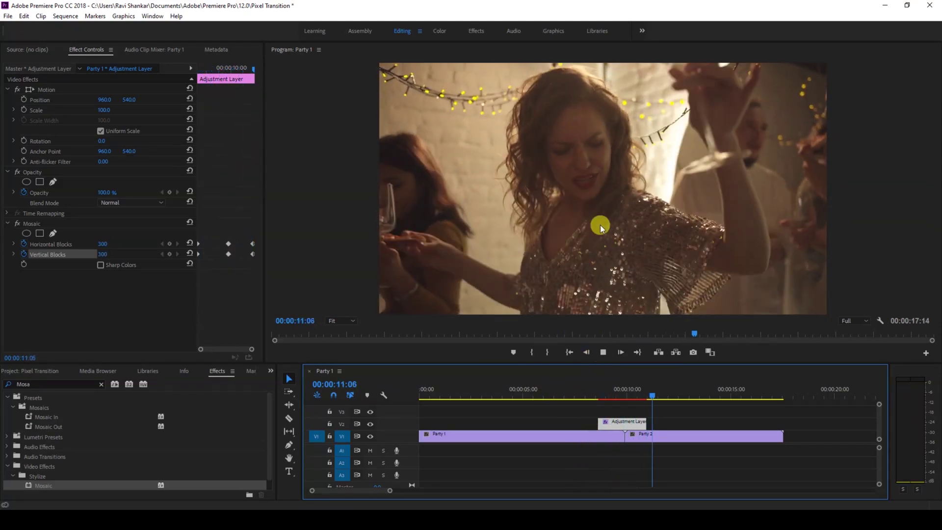
left_click(584, 398)
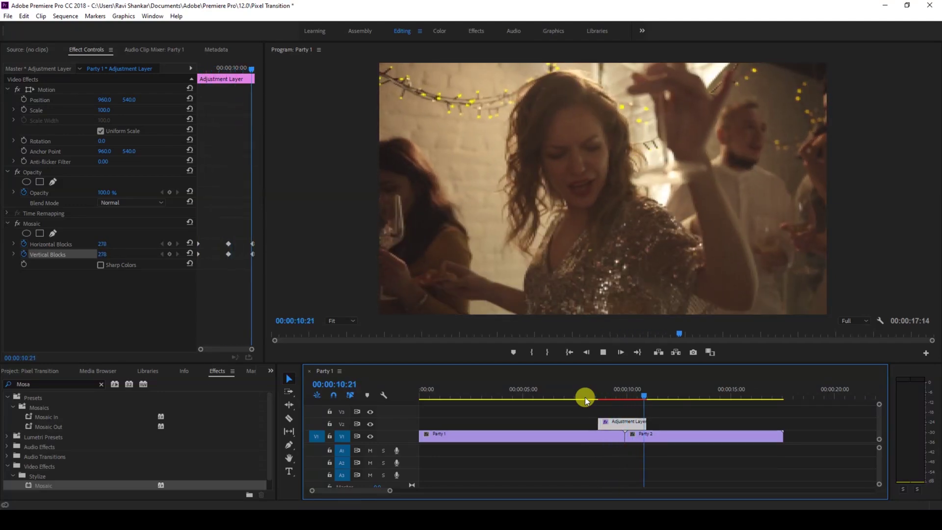
left_click(585, 390)
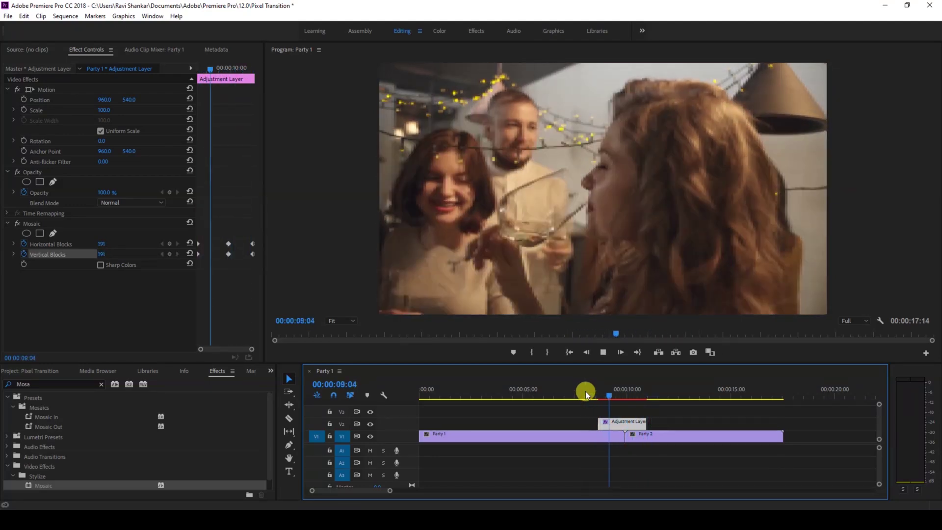
key("space")
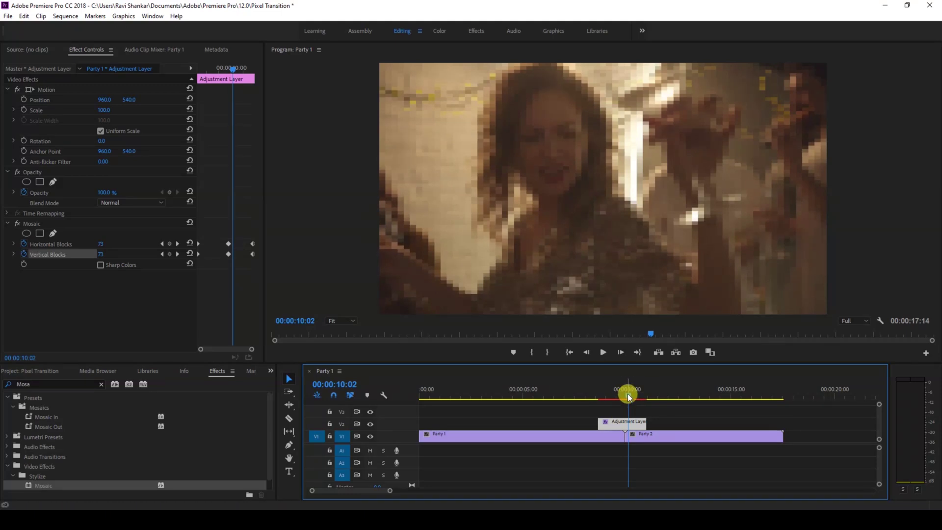
left_click_drag(628, 397, 627, 397)
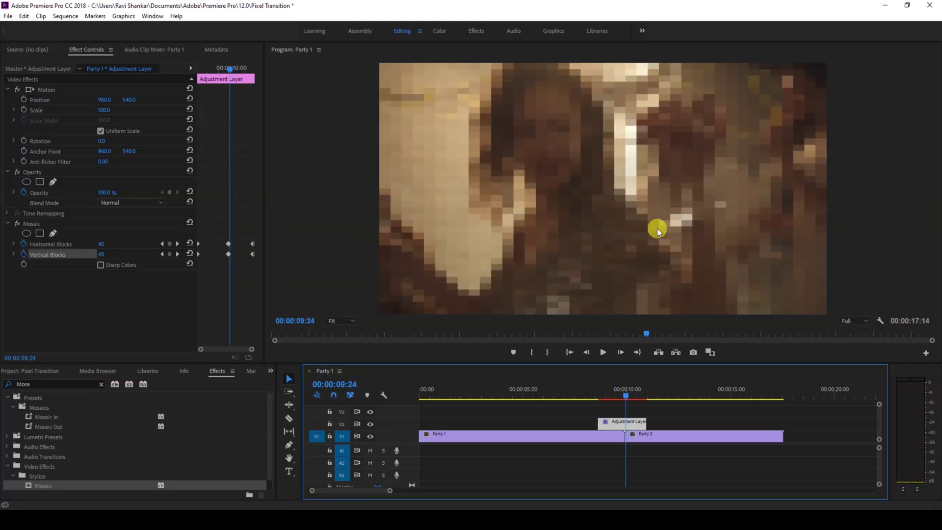
Enable Sharp Colors on the Mosaic effect and play the transition from before the cut.
left_click(101, 265)
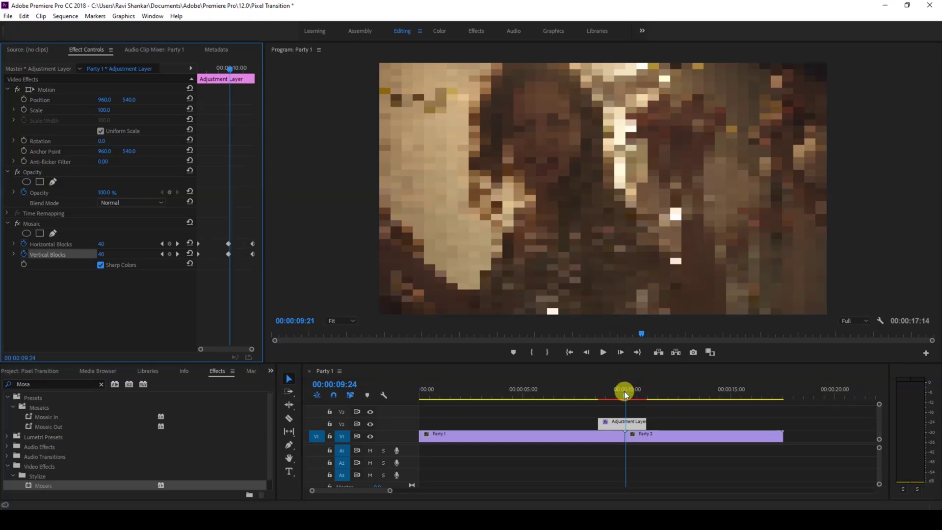
left_click(575, 391)
key("space")
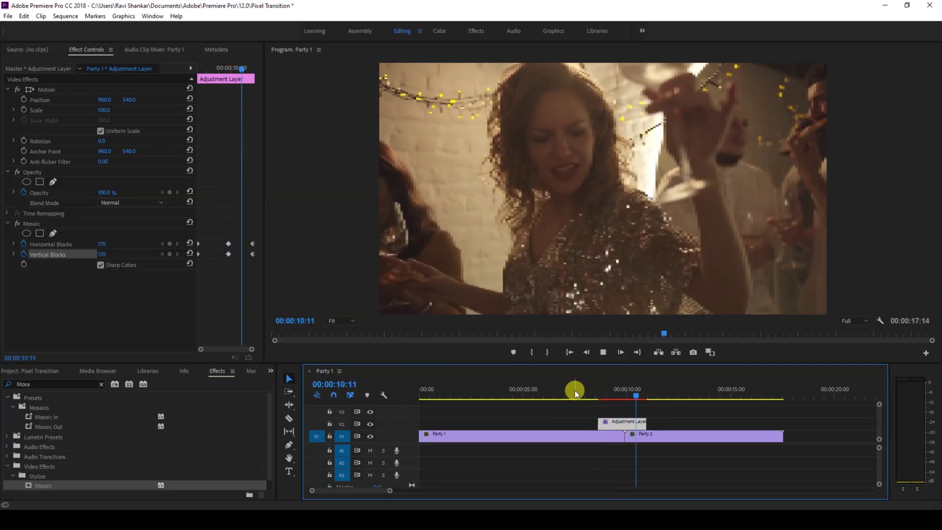
Replay the pixel transition several times, finally starting from 7:15.
left_click(575, 390)
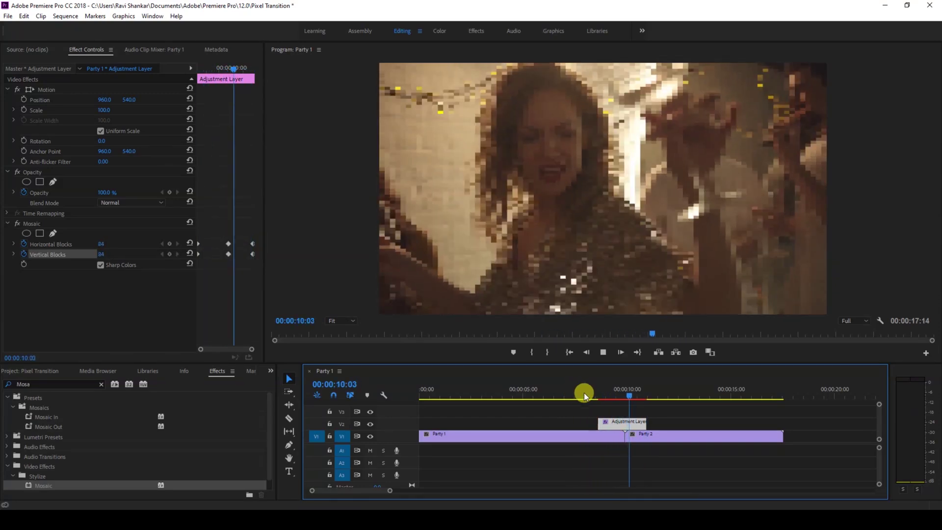
left_click(586, 394)
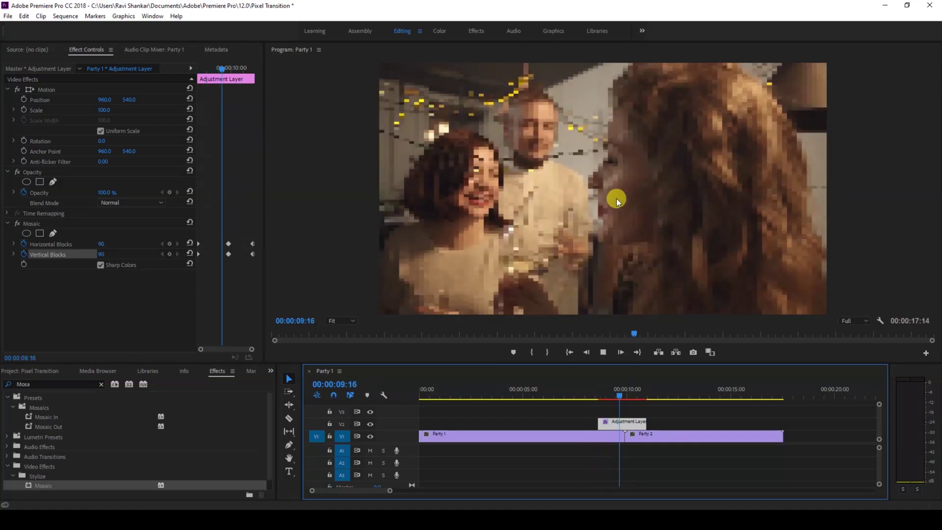
left_click(591, 393)
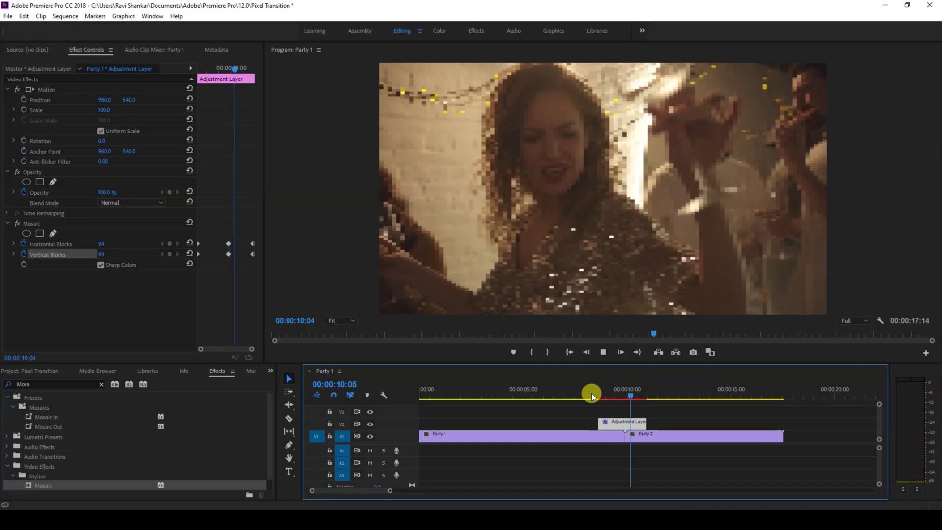
left_click_drag(586, 394, 578, 395)
key("space")
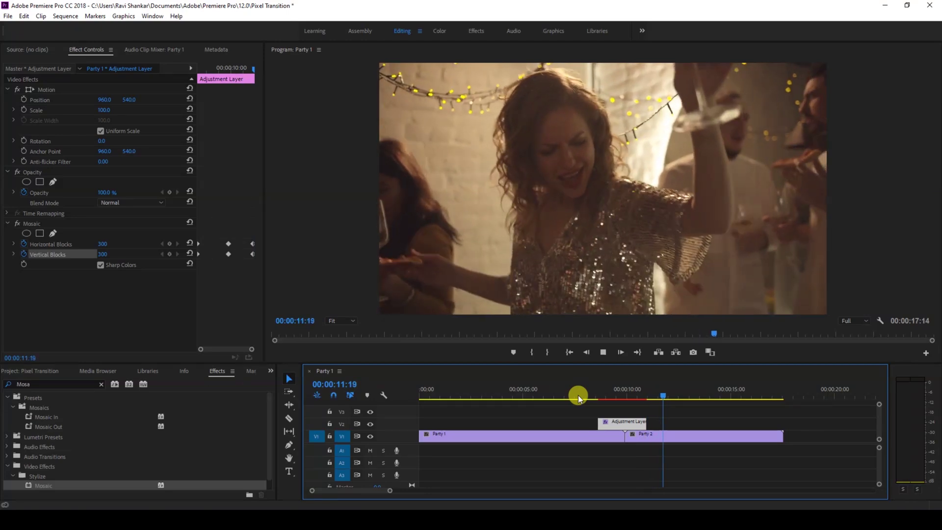
left_click(578, 395)
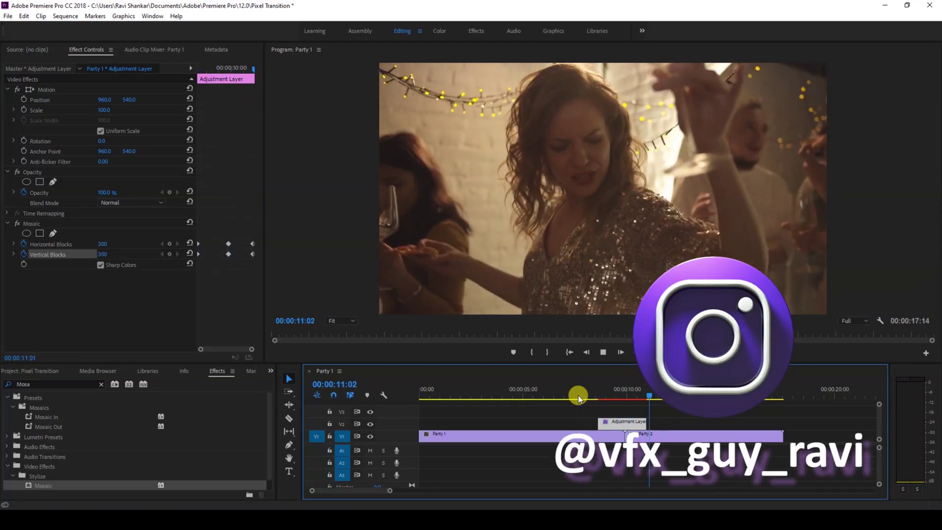
left_click(578, 396)
key("space")
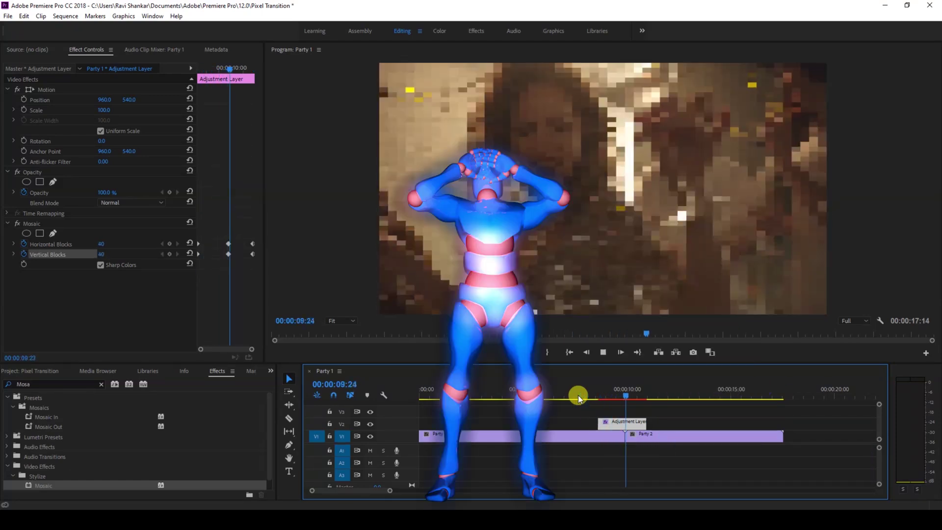
left_click(578, 395)
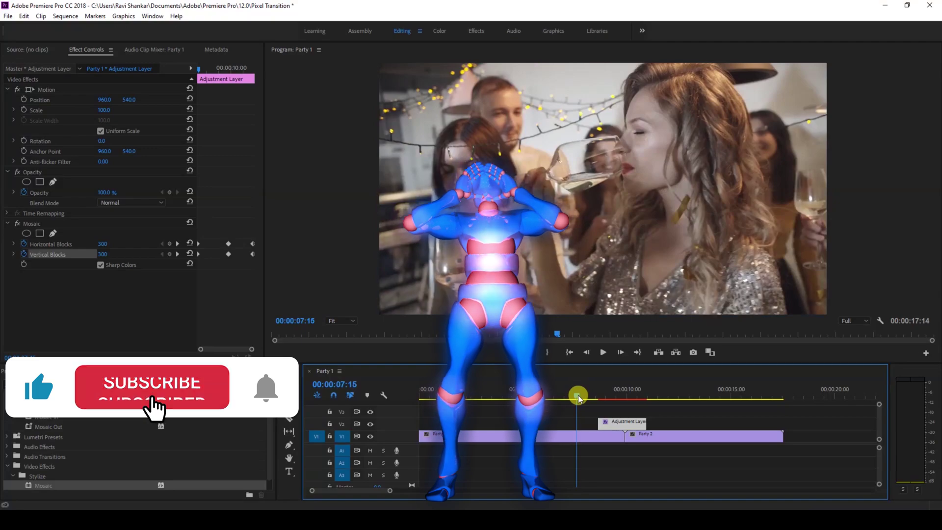